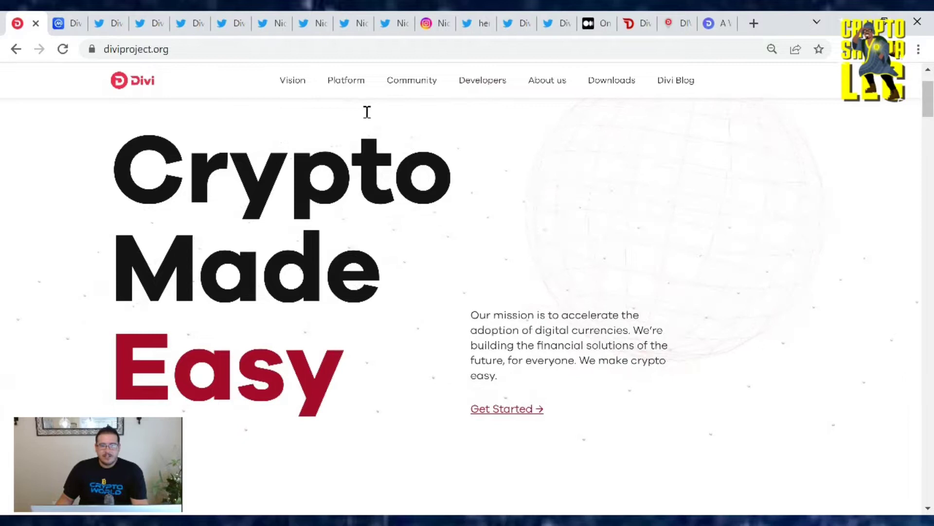
click(68, 24)
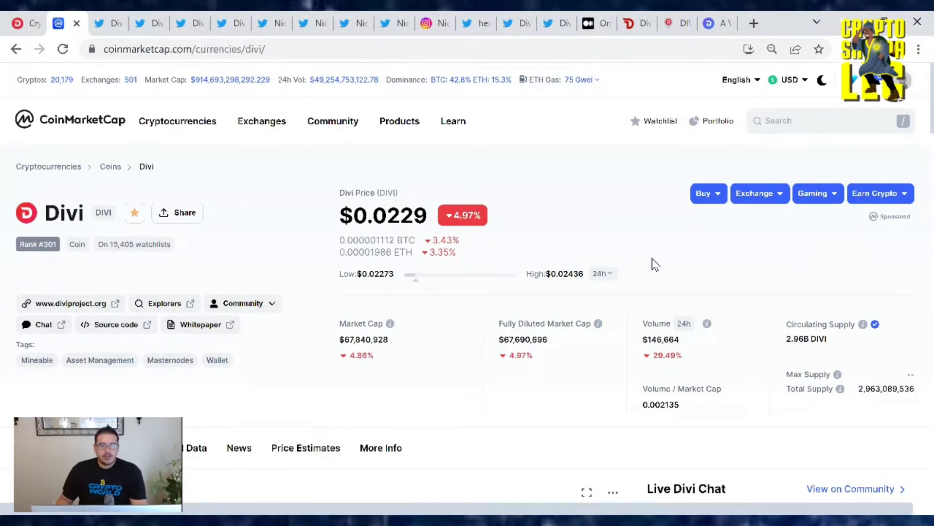
scroll(652, 259, down, 3)
scroll(621, 271, down, 3)
scroll(595, 276, down, 1)
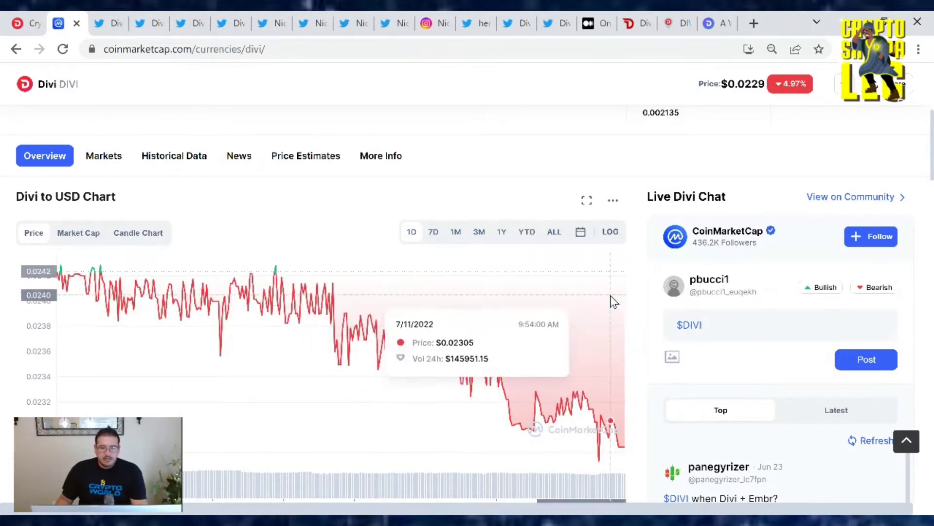
scroll(636, 303, down, 2)
scroll(649, 306, up, 5)
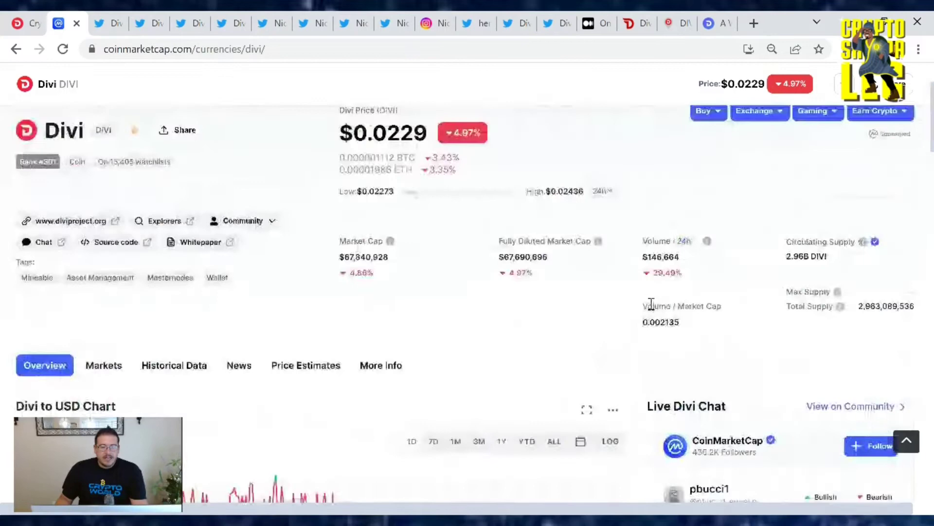
scroll(650, 305, up, 2)
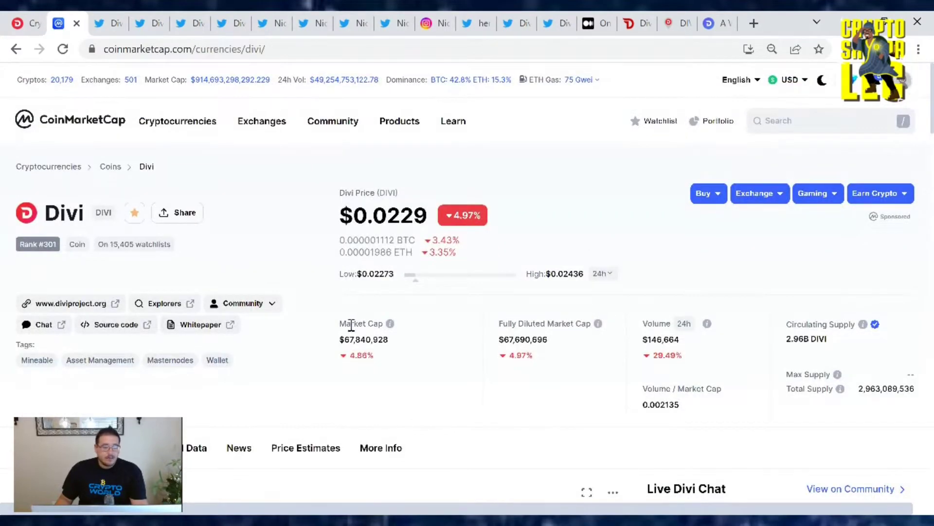
Step: Browse the Divi Project profile, Goedei, Discord and Reddit tweets, ending on the #LiveAtFive Afterparty tweet
click(102, 22)
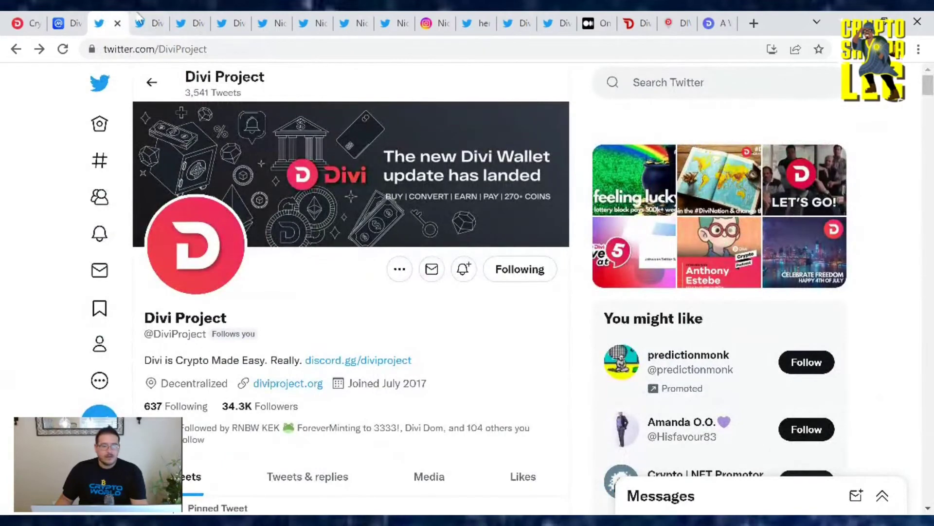
click(142, 23)
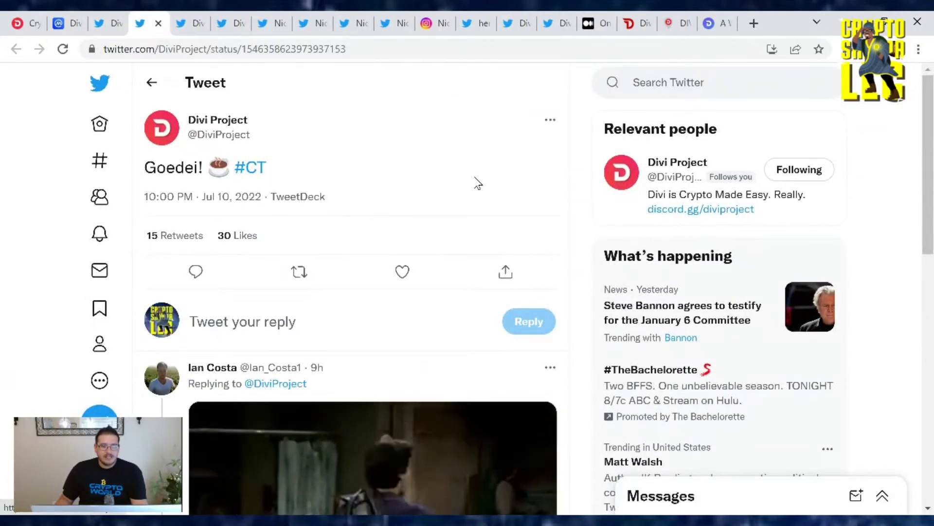
scroll(478, 183, down, 2)
scroll(478, 183, down, 3)
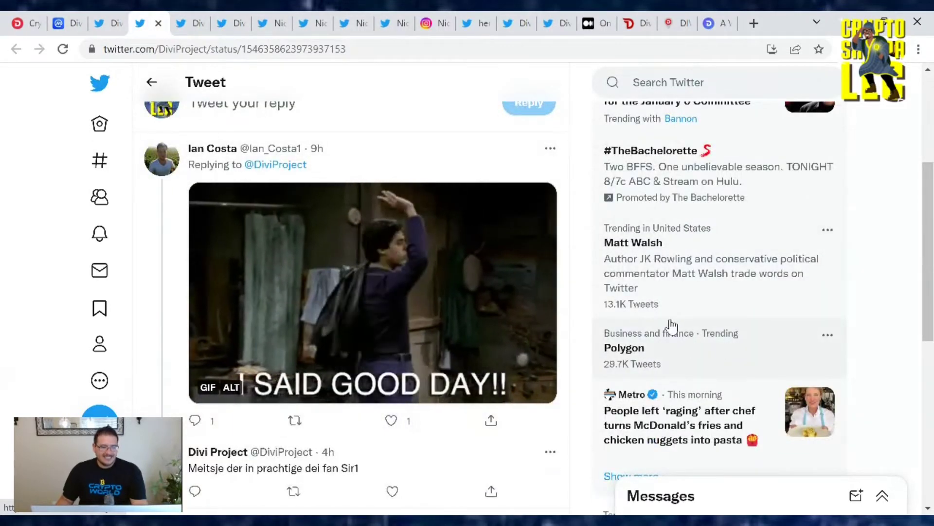
scroll(584, 292, down, 2)
scroll(554, 307, up, 1)
scroll(512, 313, up, 5)
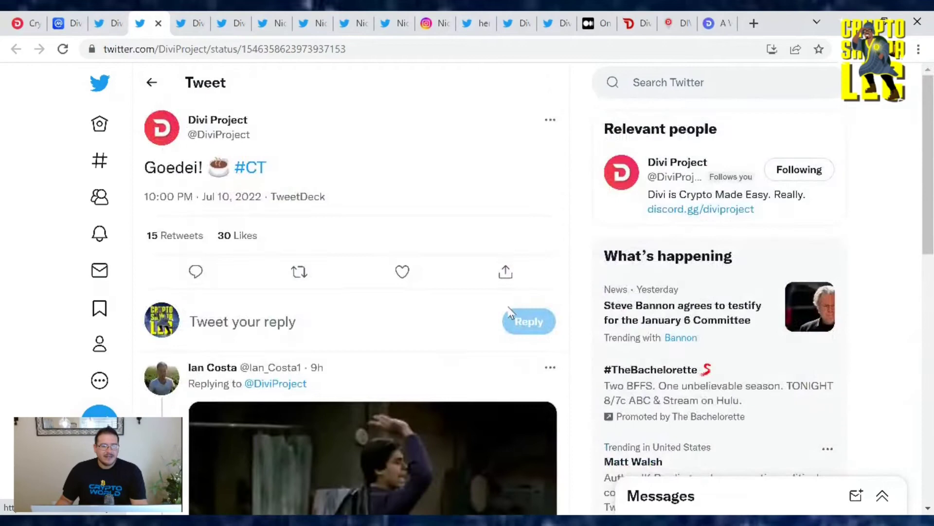
click(188, 22)
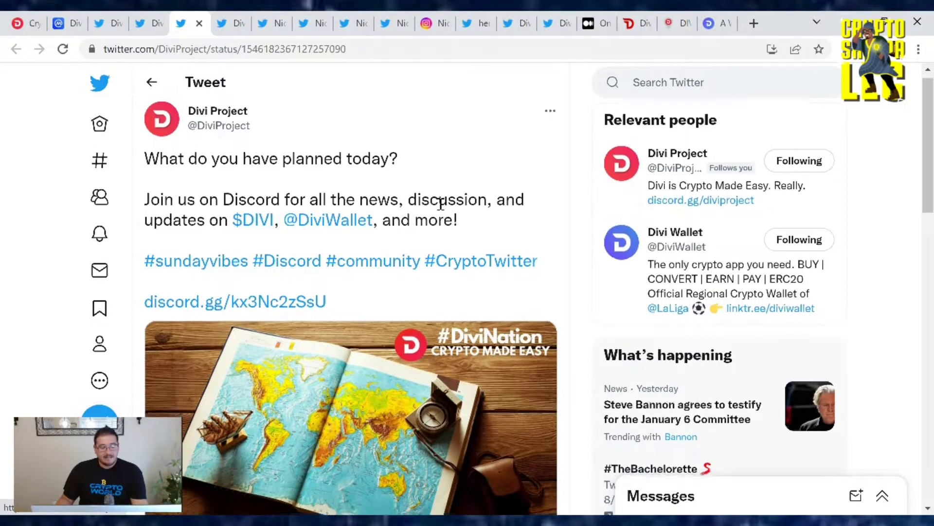
scroll(435, 203, down, 1)
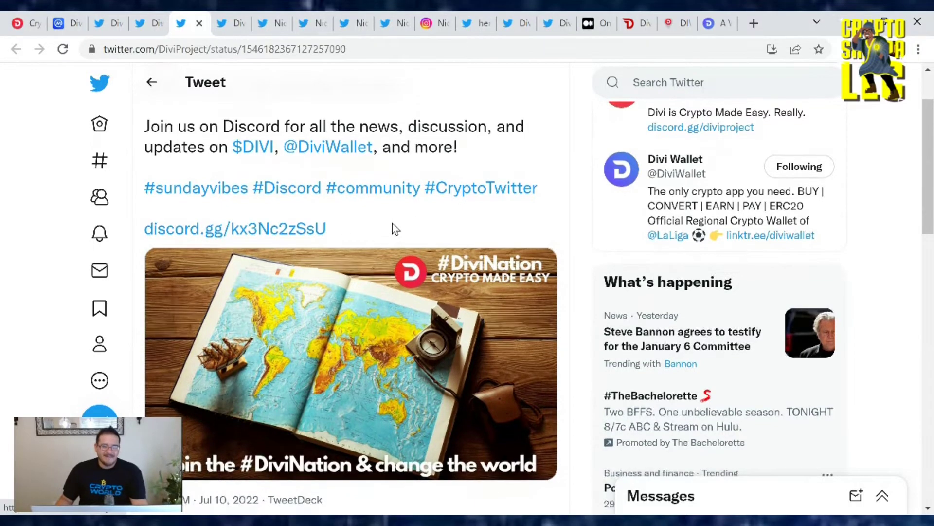
scroll(393, 234, down, 5)
scroll(392, 234, down, 2)
scroll(394, 228, up, 5)
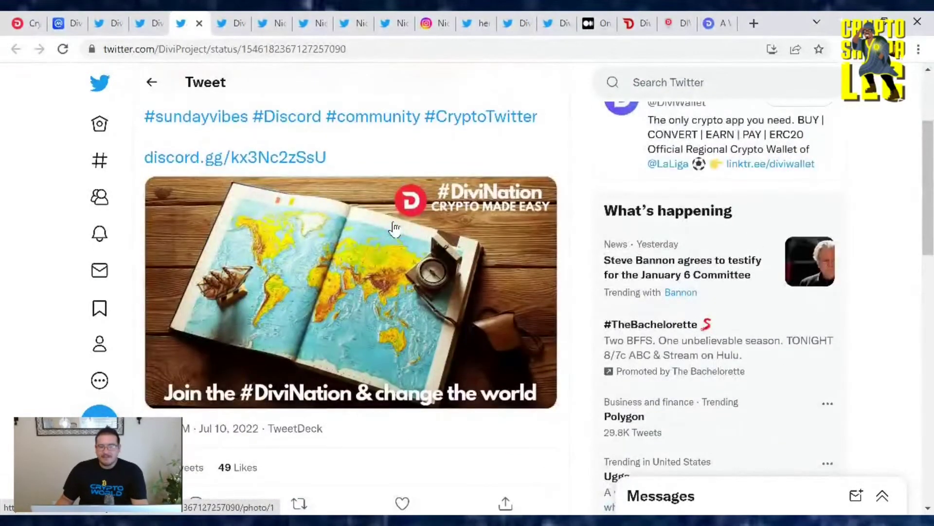
scroll(395, 227, up, 2)
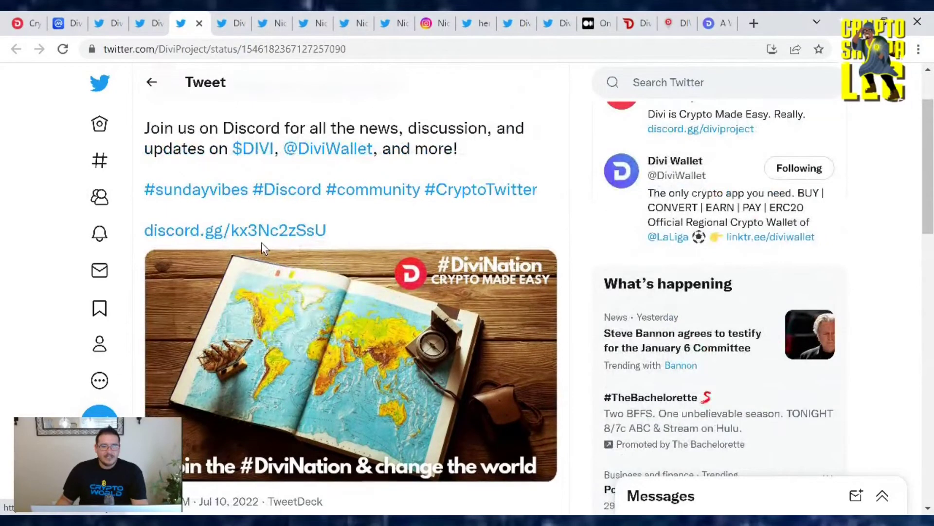
scroll(366, 178, up, 1)
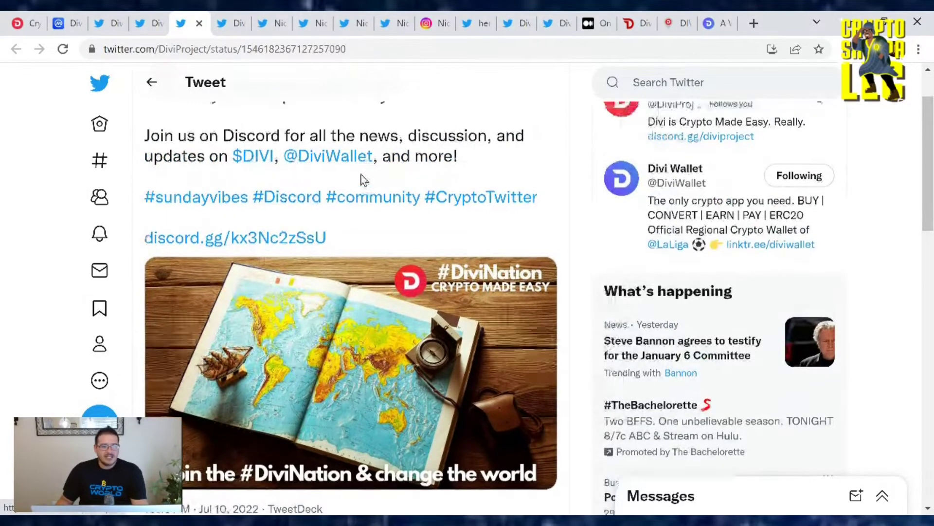
scroll(363, 180, up, 2)
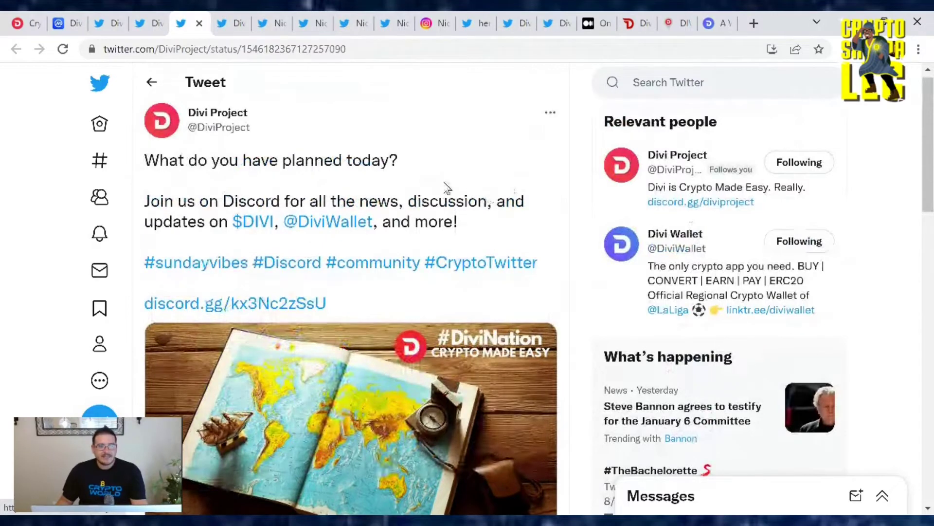
click(223, 23)
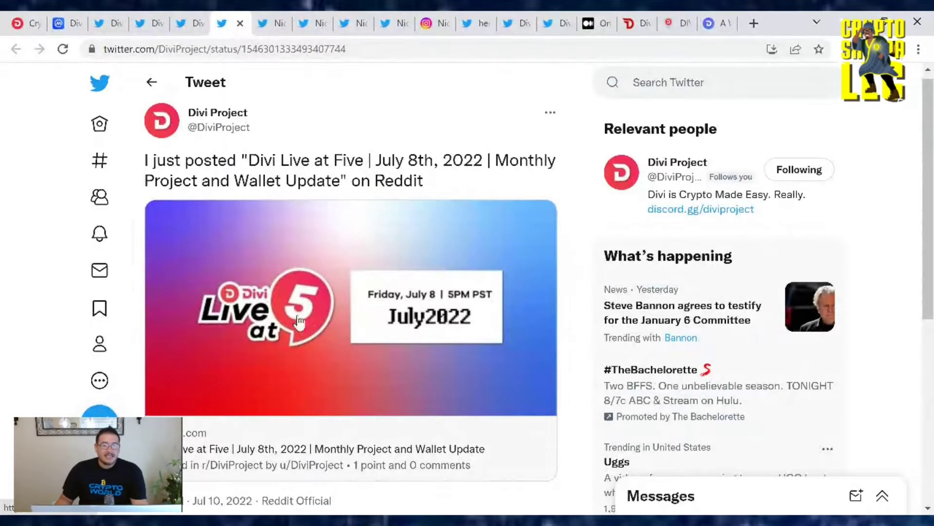
click(278, 24)
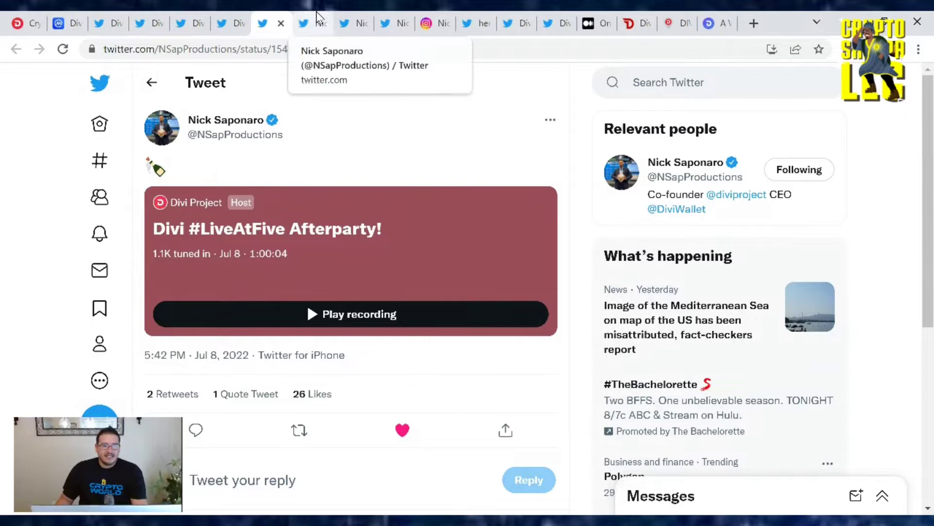
click(301, 23)
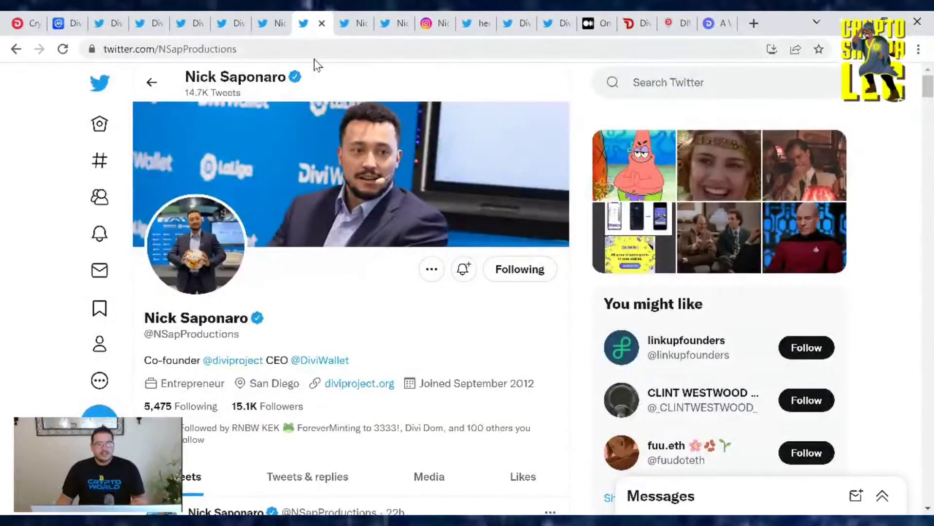
click(350, 23)
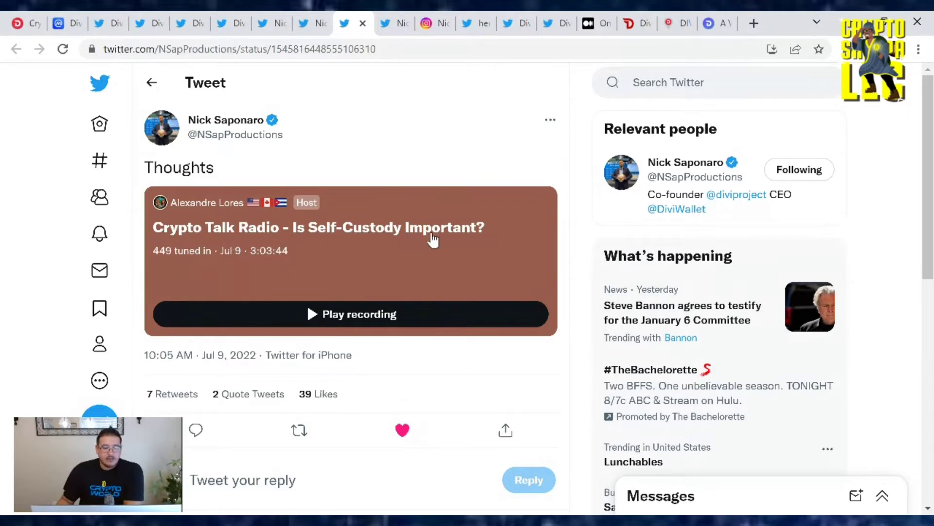
scroll(542, 221, down, 1)
scroll(542, 221, down, 3)
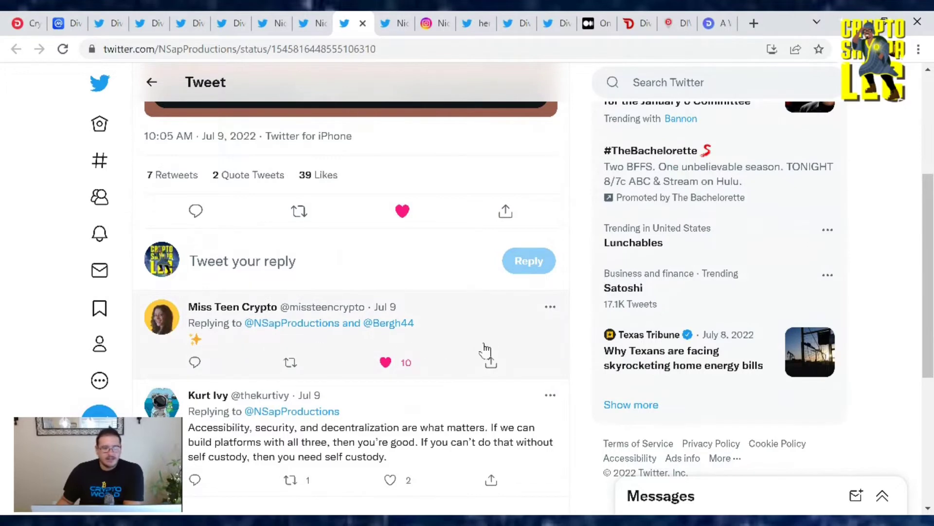
scroll(488, 338, up, 4)
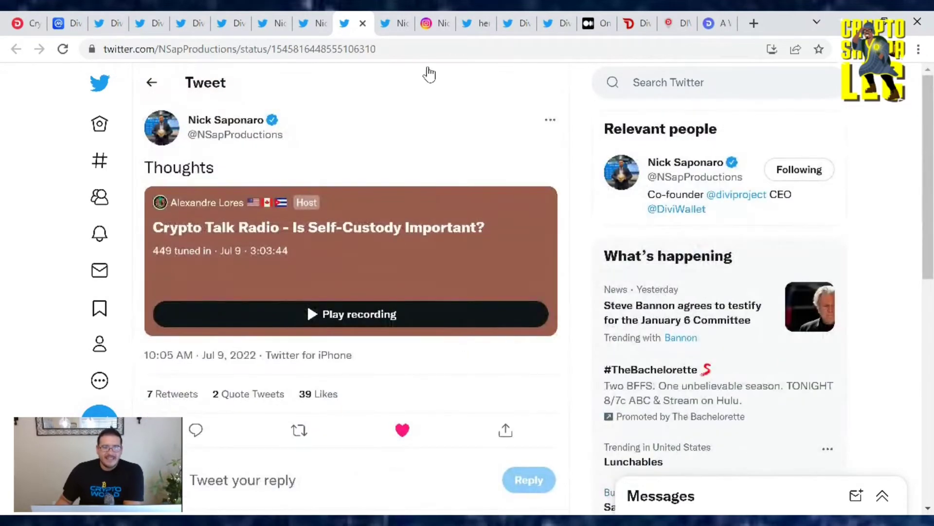
Step: Show Nick Saponaro's tweet about spending $10 Trillion on acquisitions
click(387, 23)
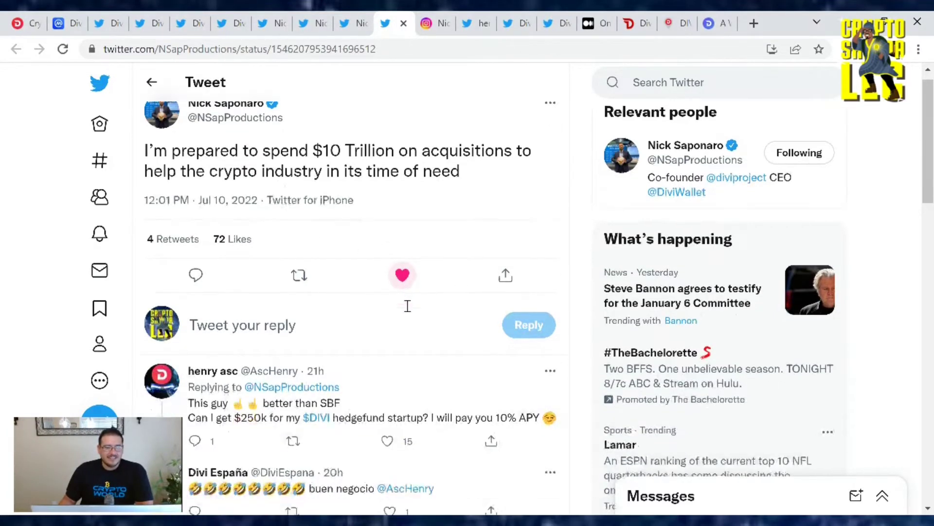
scroll(402, 292, down, 2)
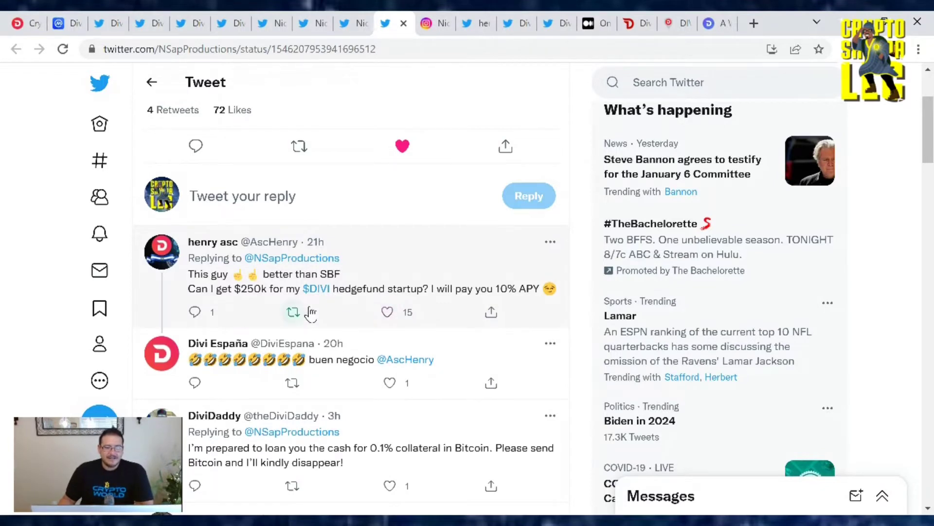
scroll(424, 308, down, 2)
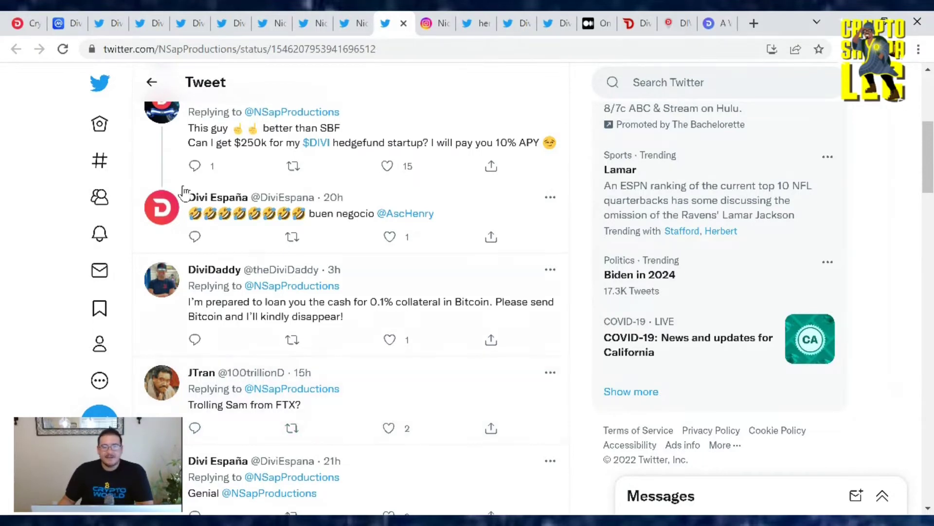
Step: Watch the co-founder's Instagram story, then view the Divi Wallet LaLiga tweet
click(432, 23)
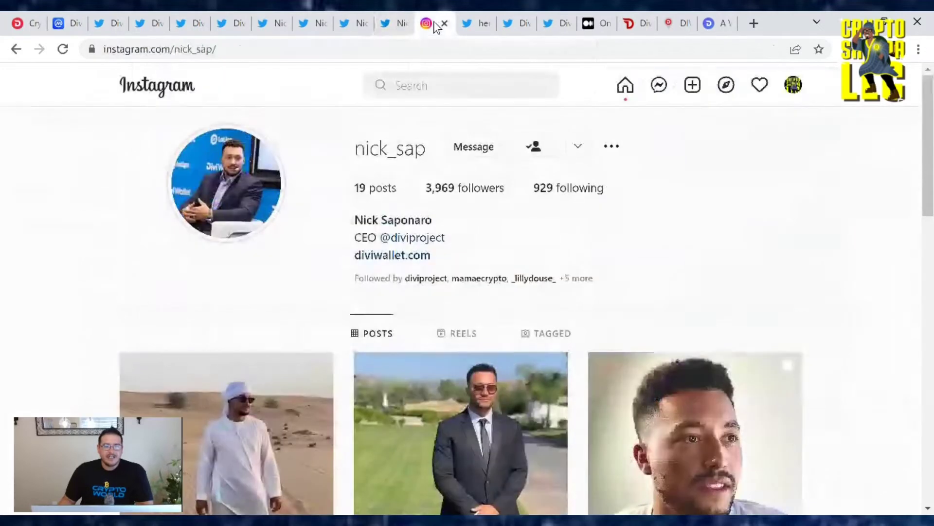
click(232, 194)
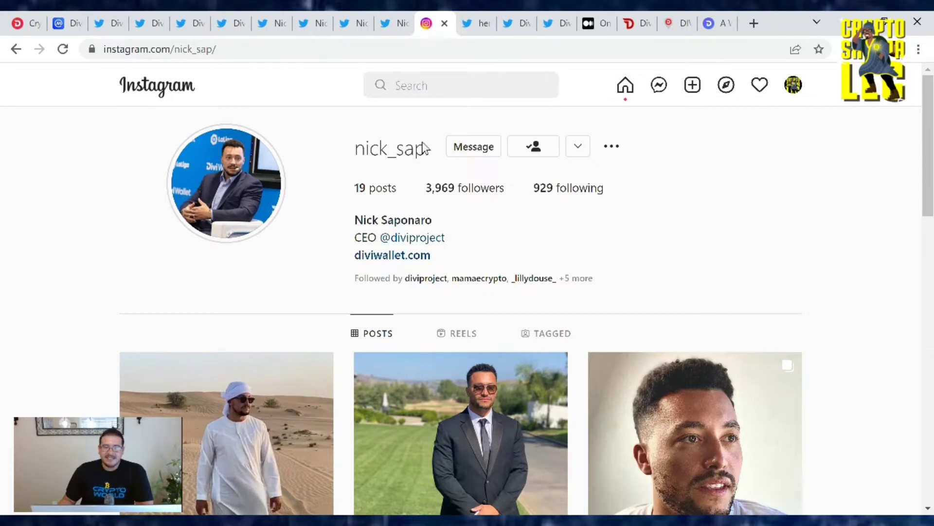
click(479, 23)
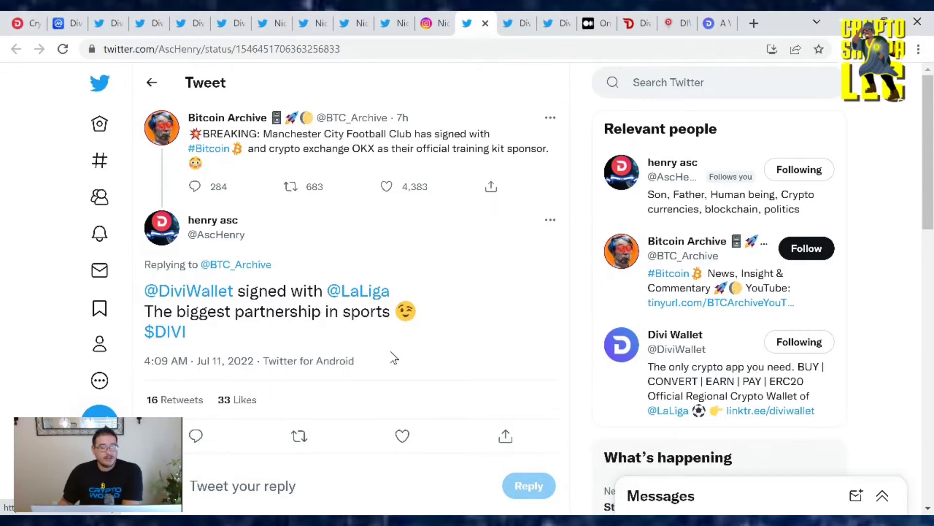
scroll(375, 337, down, 1)
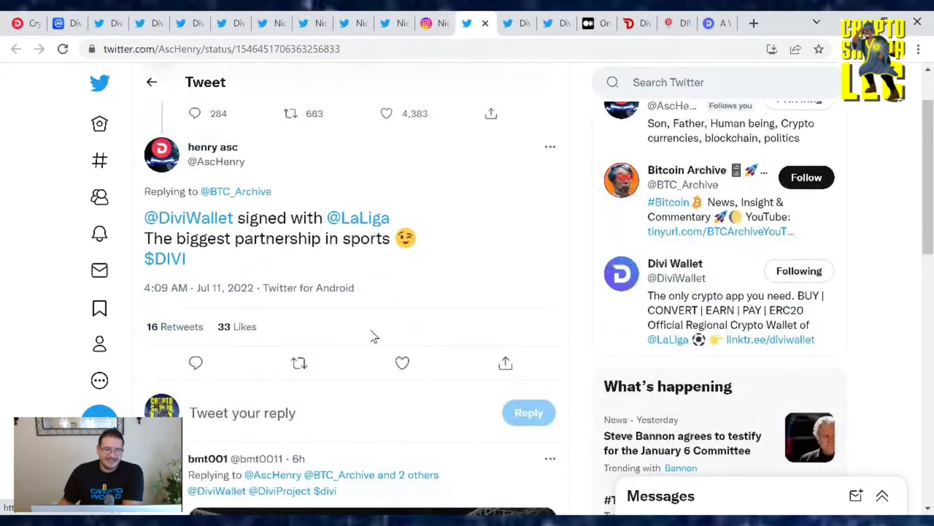
scroll(373, 321, up, 1)
scroll(350, 321, down, 1)
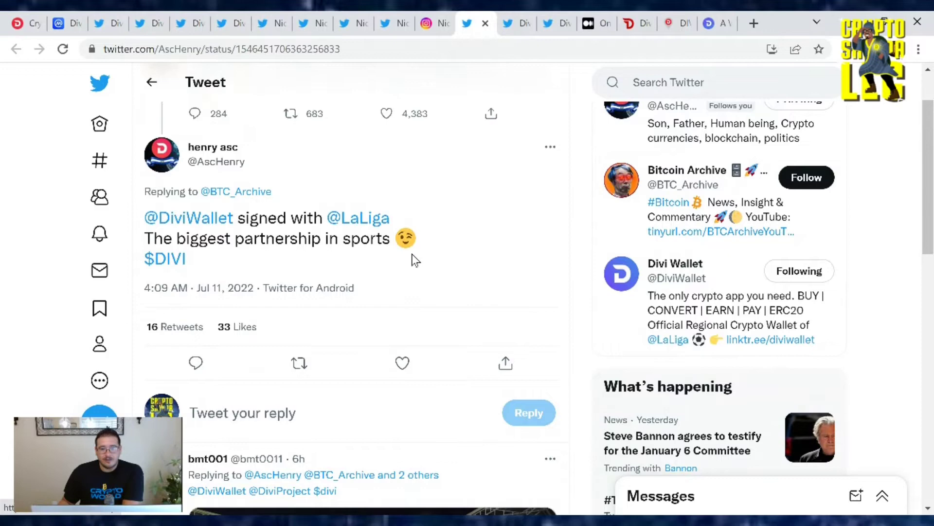
scroll(413, 260, up, 1)
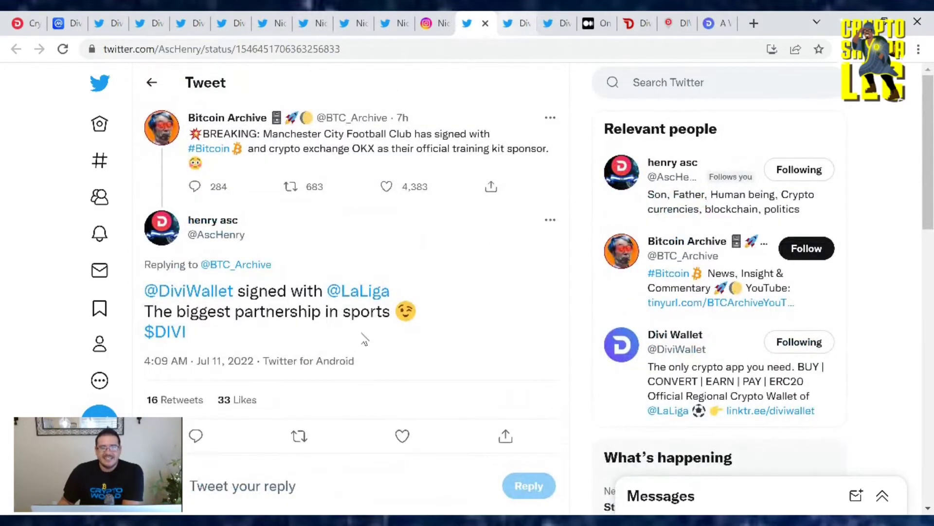
scroll(365, 340, down, 4)
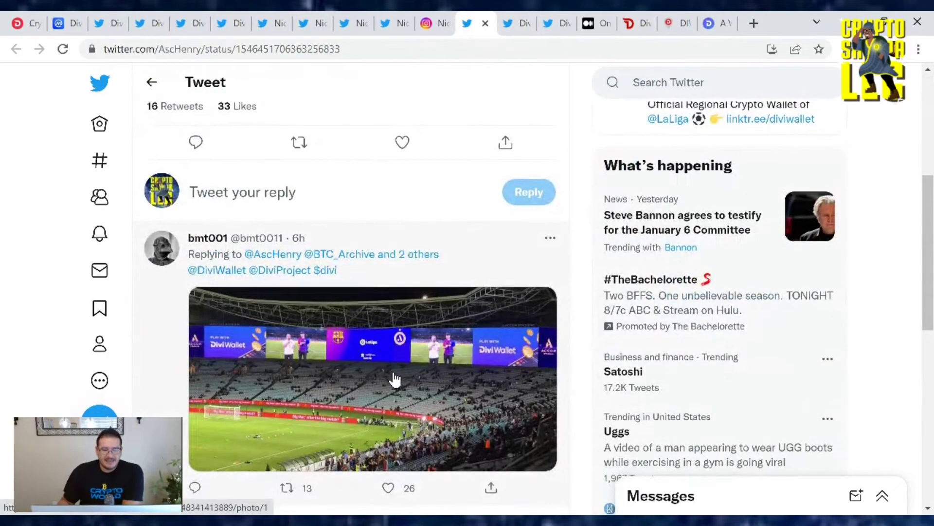
scroll(394, 378, down, 1)
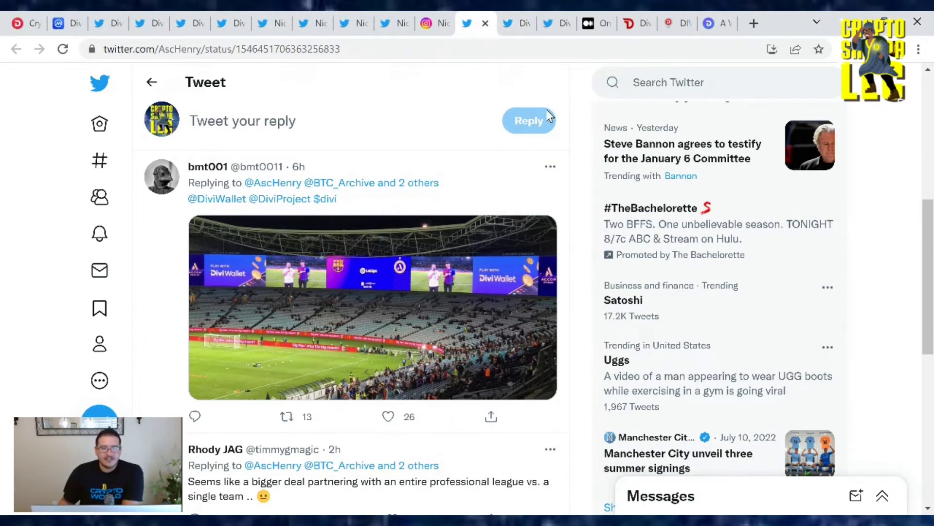
Step: Show Divi Wallet's July 10 tweet: "Your keys. Your wallet. Your Crypto."
click(511, 24)
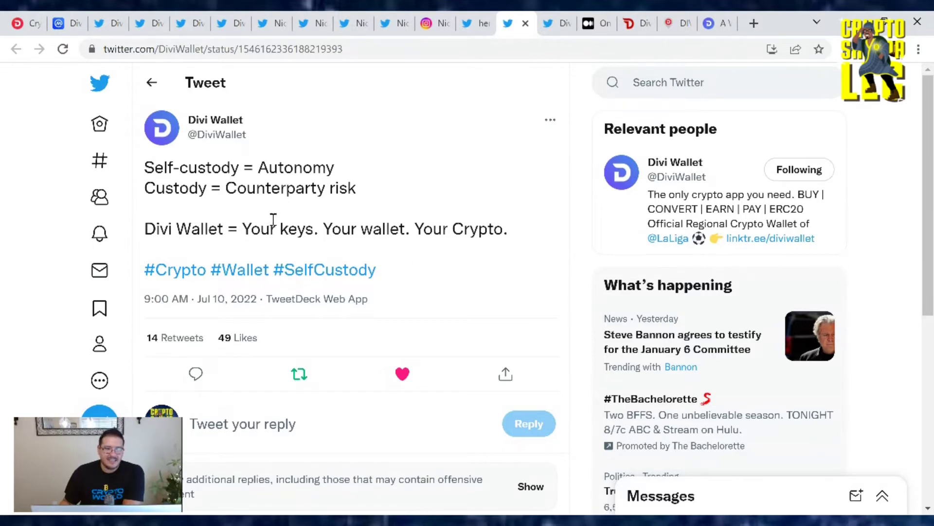
Step: Show Divi Project's tweet announcing the next DIVI lottery block
click(552, 24)
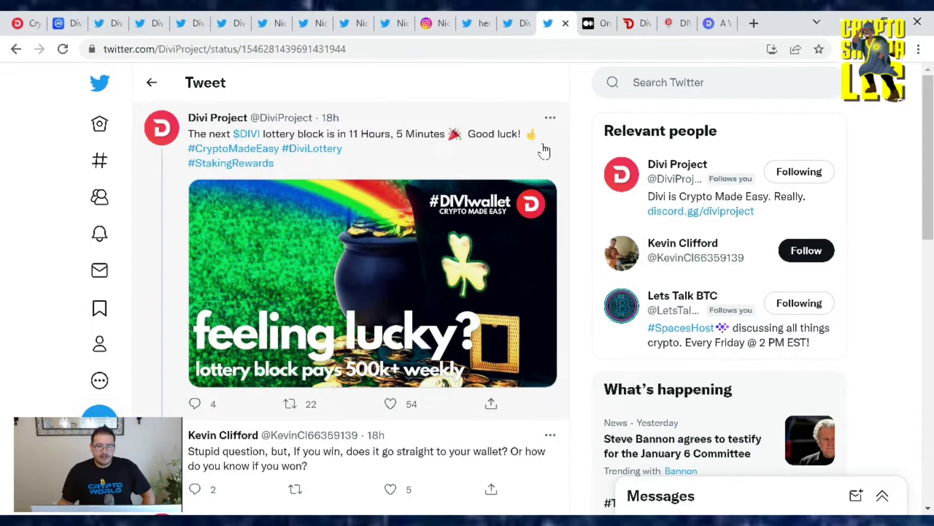
scroll(540, 157, down, 2)
scroll(511, 183, down, 2)
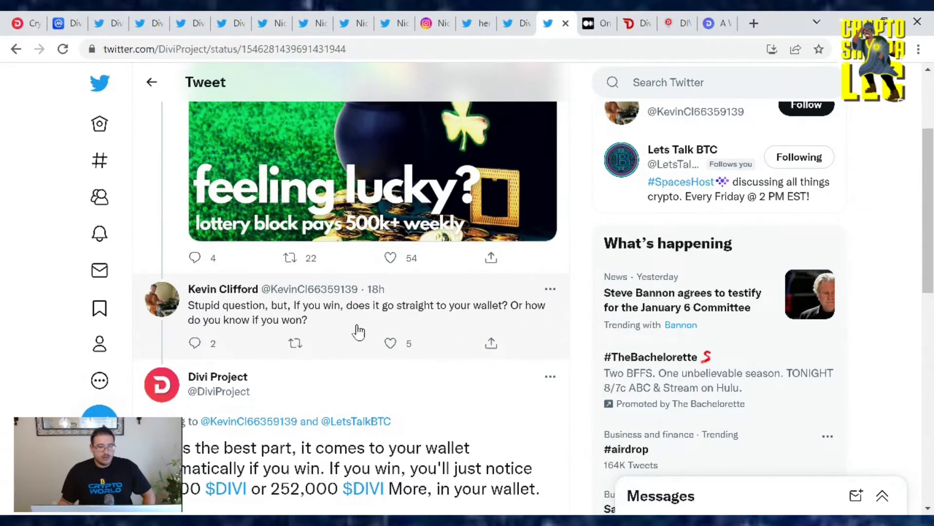
scroll(408, 329, down, 3)
scroll(408, 329, down, 2)
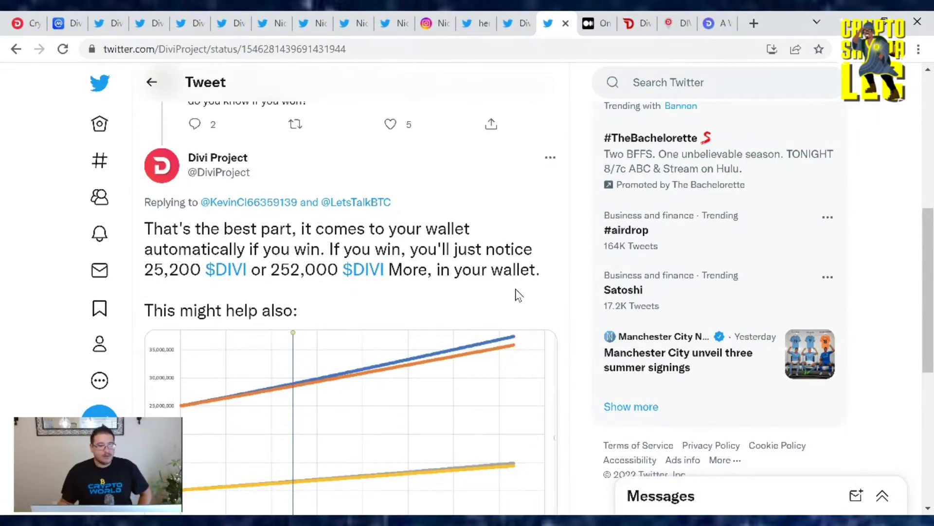
scroll(569, 278, down, 2)
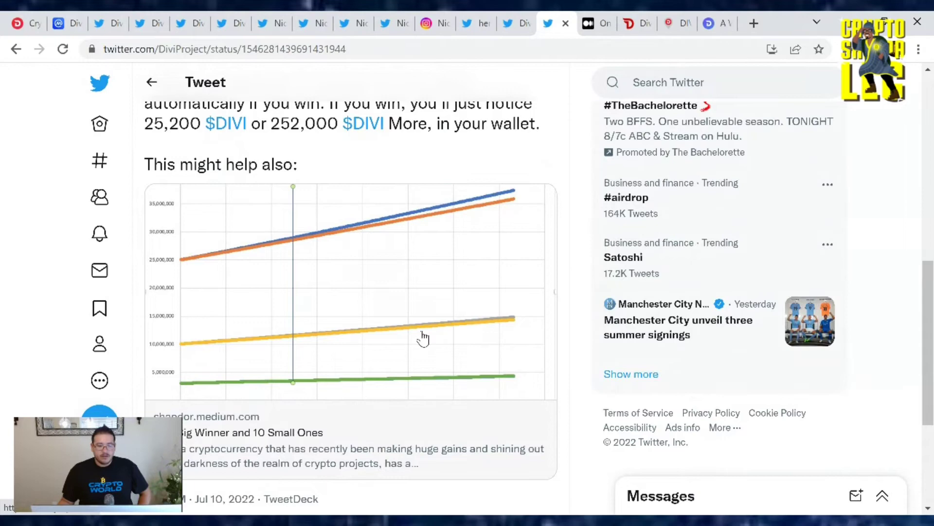
Step: Read the Medium article 'One Big Winner and 10 Small Ones', then view the cryptoID Divicoin explorer
click(594, 23)
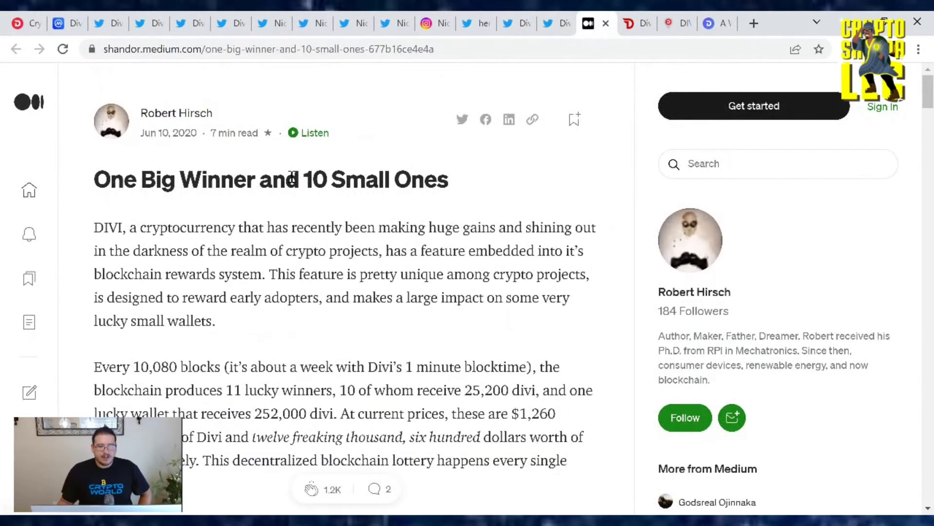
scroll(255, 250, down, 5)
scroll(219, 248, down, 3)
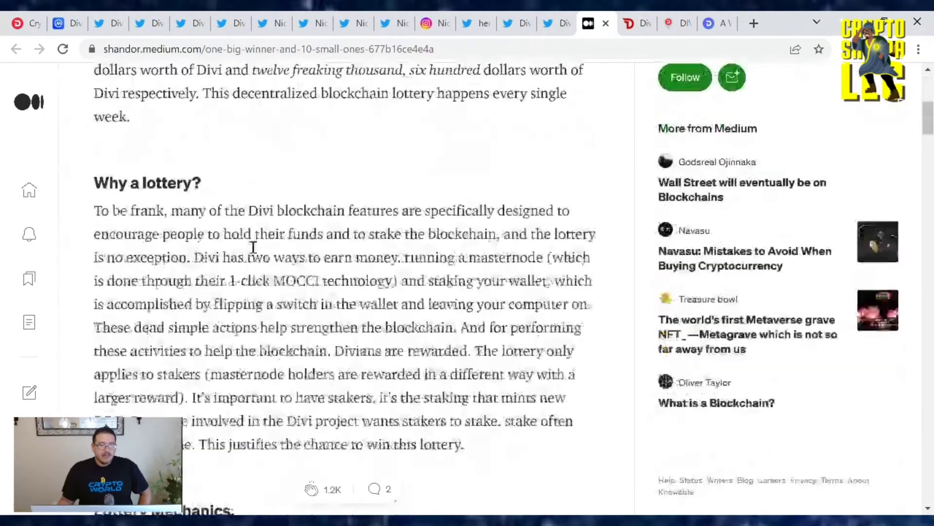
scroll(212, 244, down, 3)
scroll(203, 241, down, 4)
scroll(203, 241, down, 4)
scroll(219, 234, down, 5)
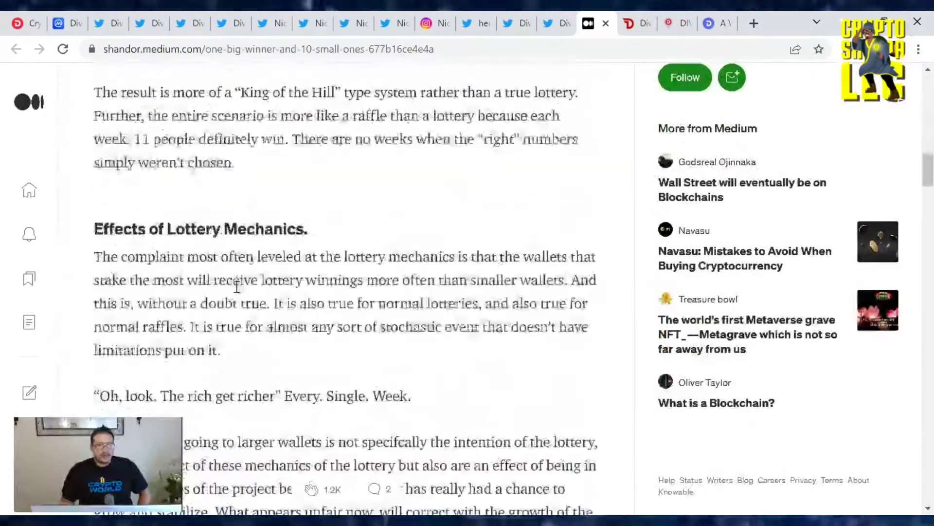
scroll(241, 230, down, 2)
scroll(256, 225, down, 5)
scroll(256, 226, down, 2)
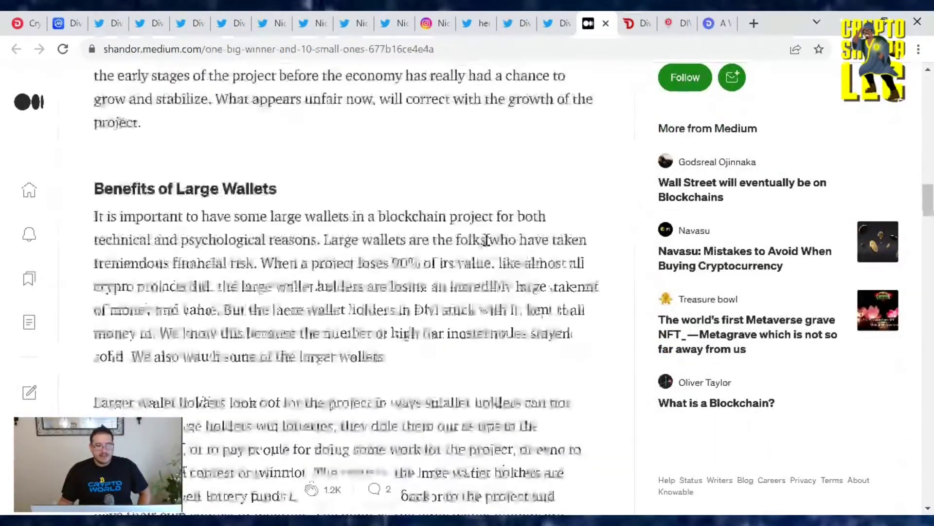
scroll(292, 230, down, 4)
scroll(351, 237, down, 3)
scroll(356, 241, down, 5)
scroll(356, 242, down, 5)
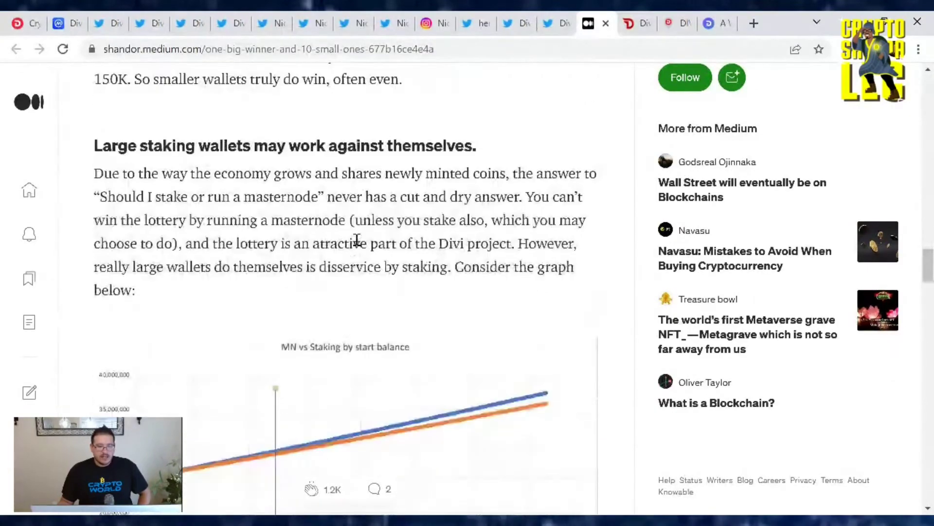
scroll(356, 241, down, 4)
scroll(356, 240, down, 2)
scroll(356, 242, down, 4)
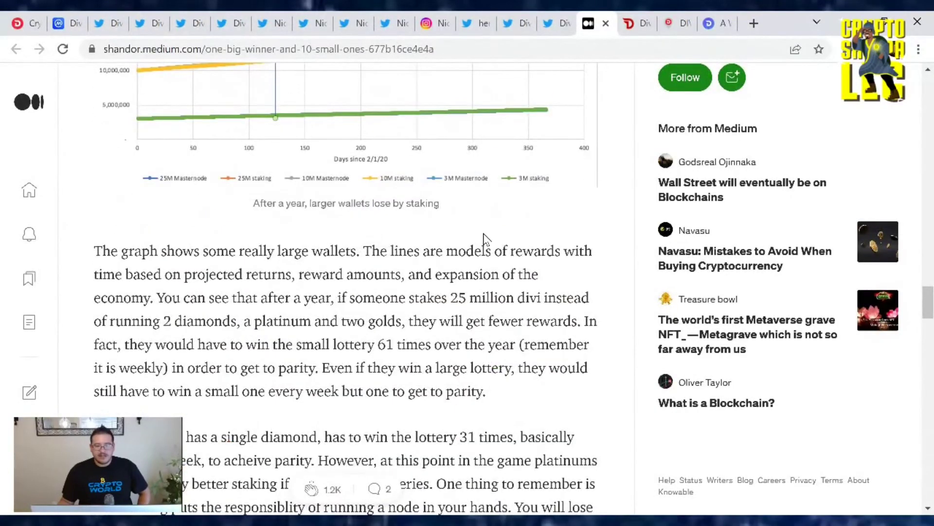
scroll(487, 239, up, 5)
scroll(487, 239, up, 5)
scroll(488, 239, up, 5)
scroll(487, 239, up, 5)
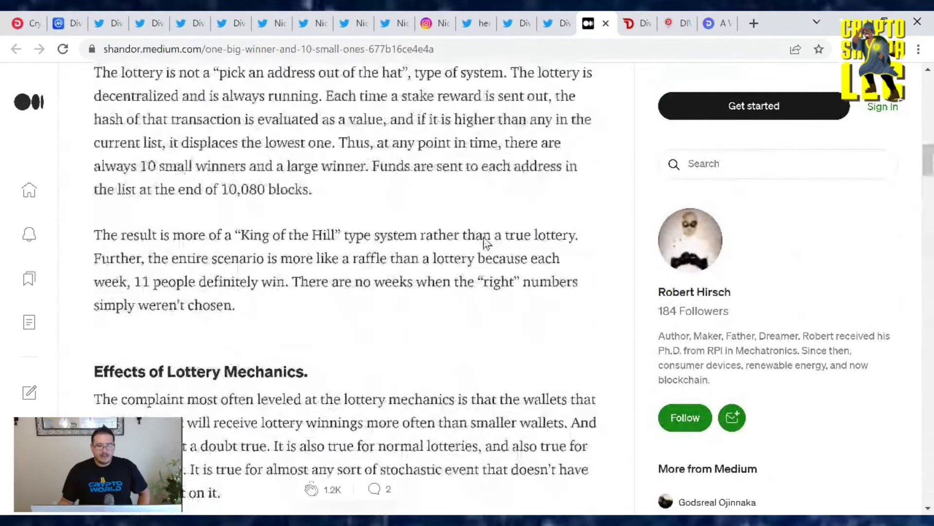
scroll(487, 241, up, 6)
scroll(487, 241, up, 6)
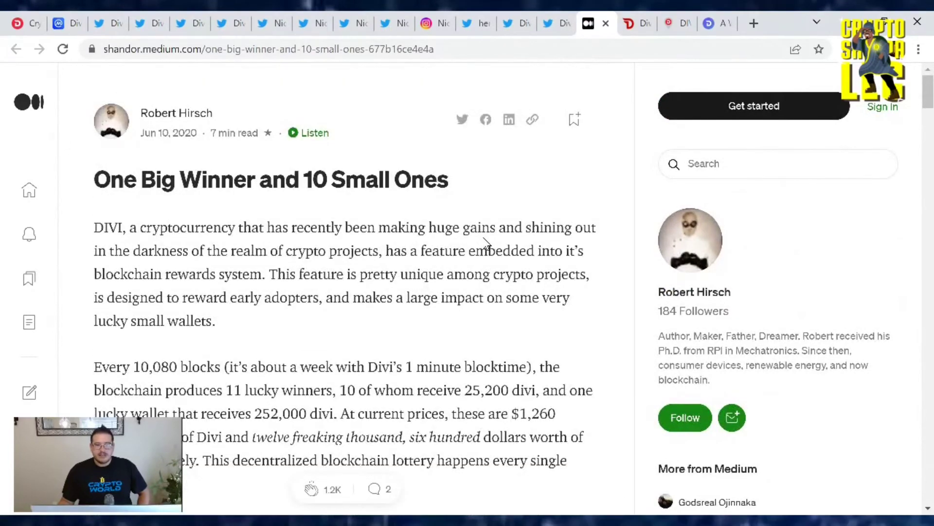
click(630, 24)
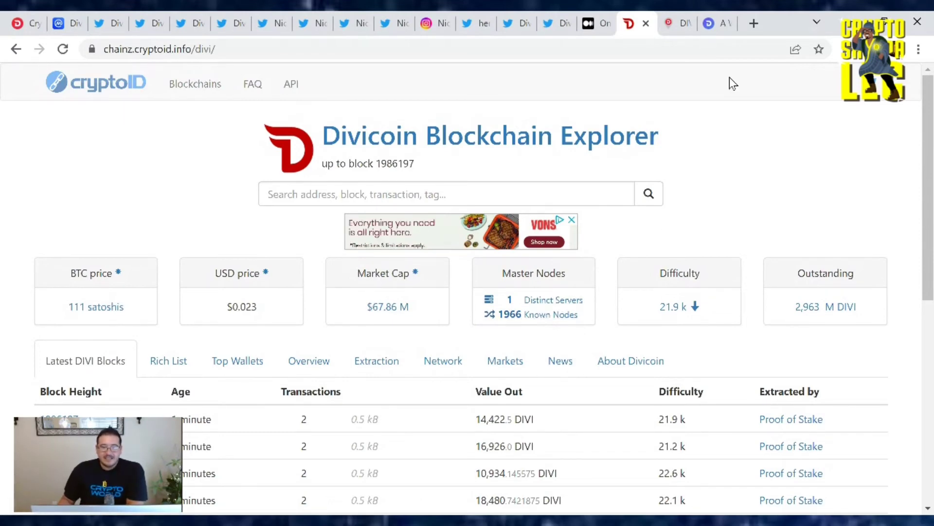
Step: Switch to the dividirectory.org site listing businesses that accept DIVI
click(678, 23)
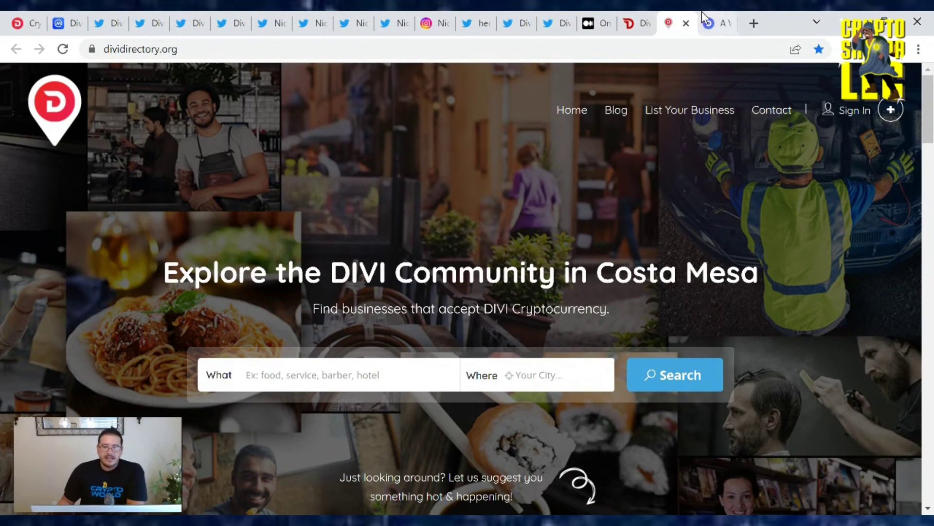
Step: Browse diviwallet.com's LaLiga page, then return to the diviproject.org "Crypto Made Easy" homepage
click(712, 23)
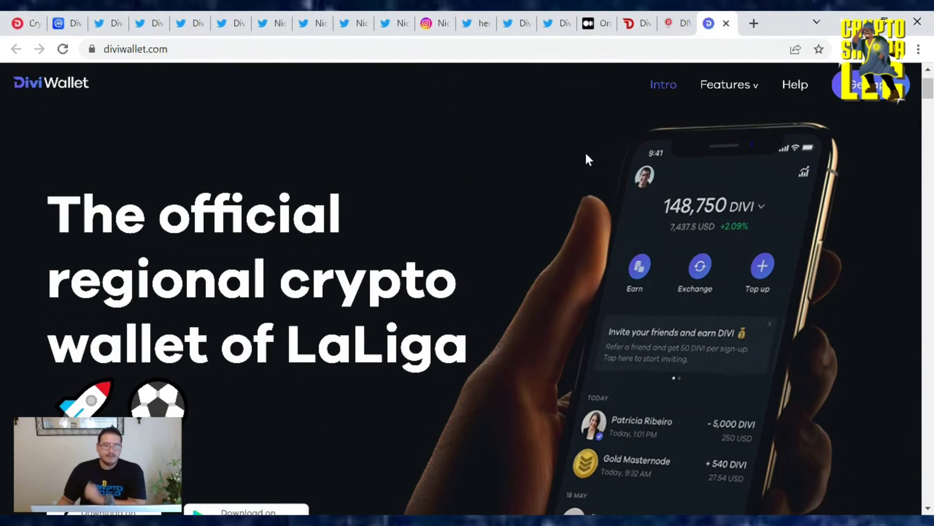
scroll(585, 151, down, 1)
scroll(582, 155, down, 2)
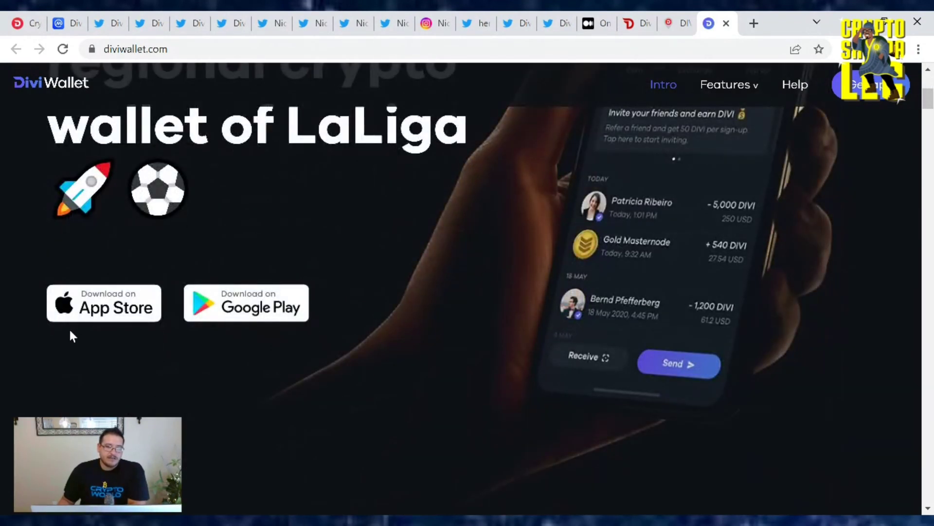
scroll(307, 314, up, 1)
scroll(634, 329, up, 3)
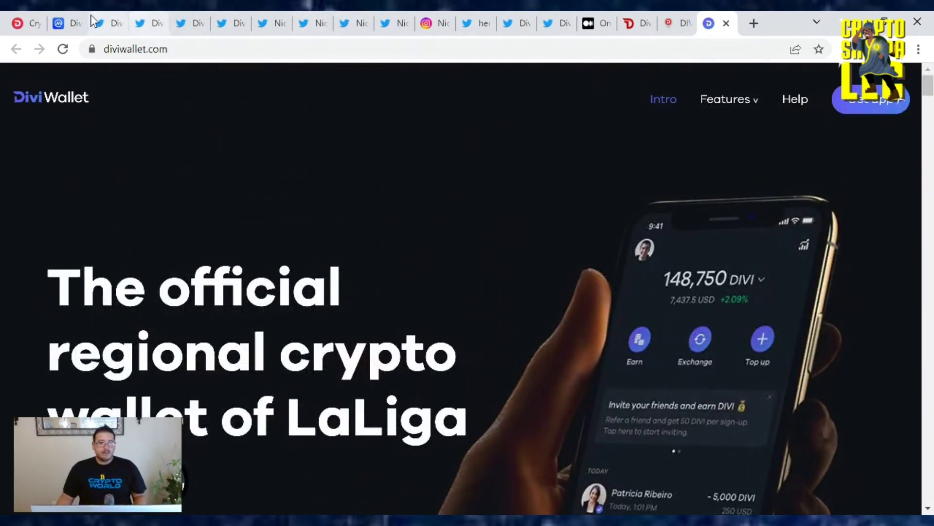
click(30, 23)
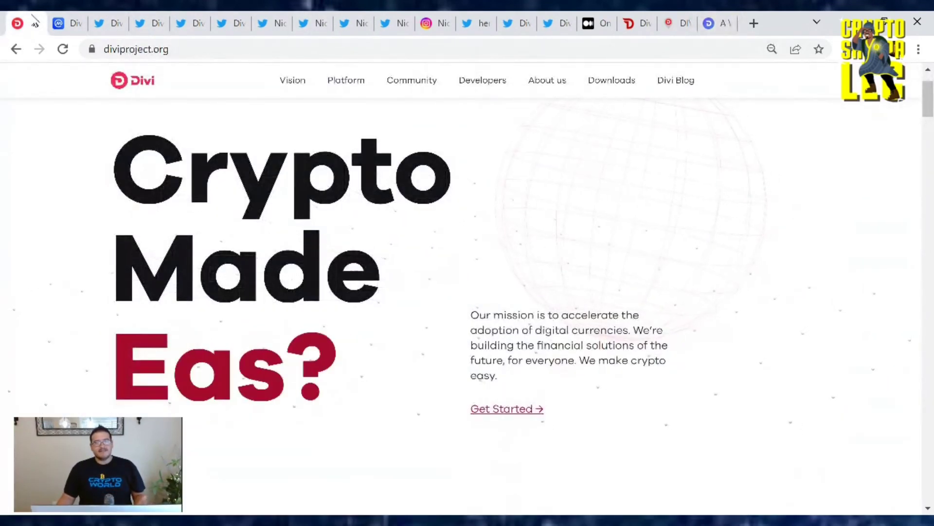